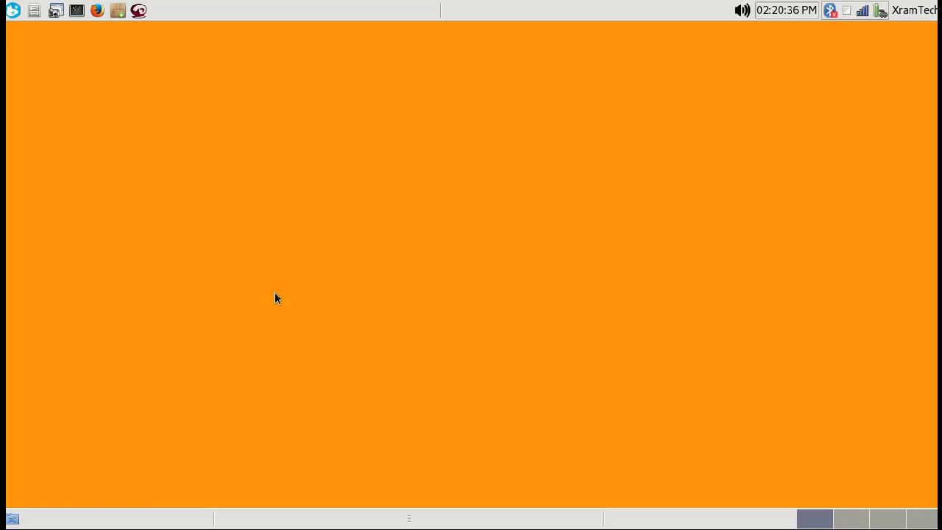
Examine the installed applications category by category, from Recently Used through Office and the full Settings list.
click(12, 12)
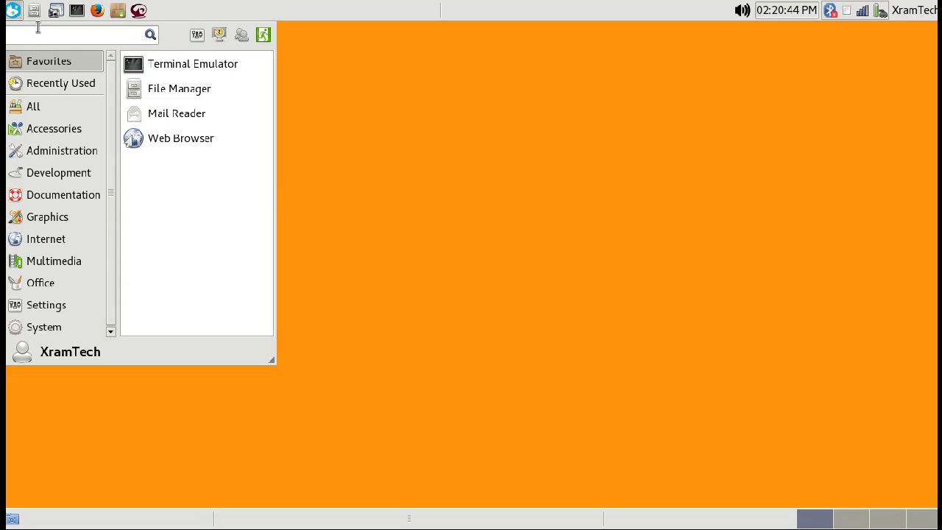
click(70, 83)
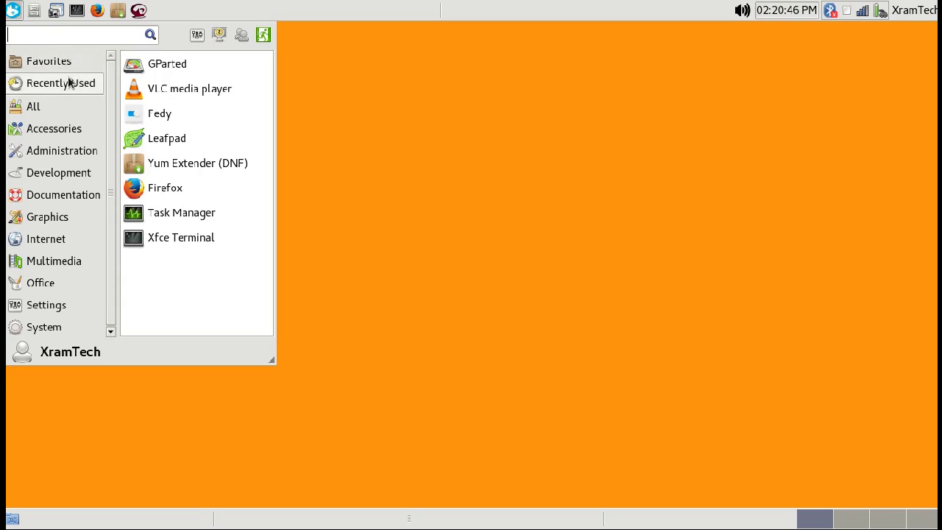
click(67, 108)
click(67, 126)
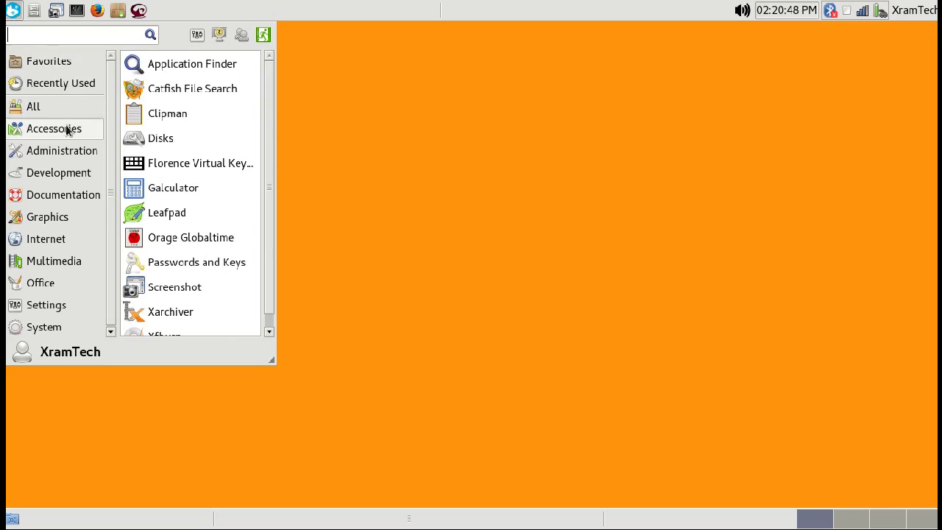
click(70, 153)
click(72, 172)
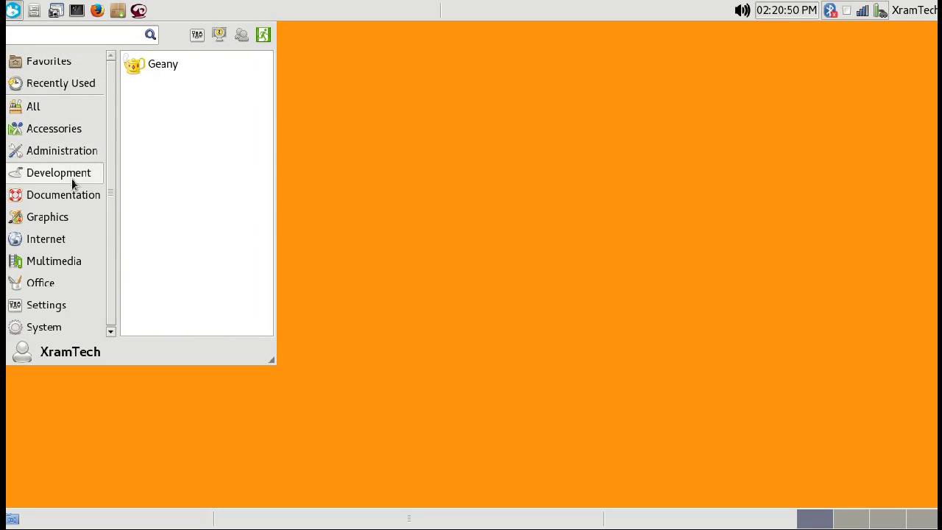
click(72, 196)
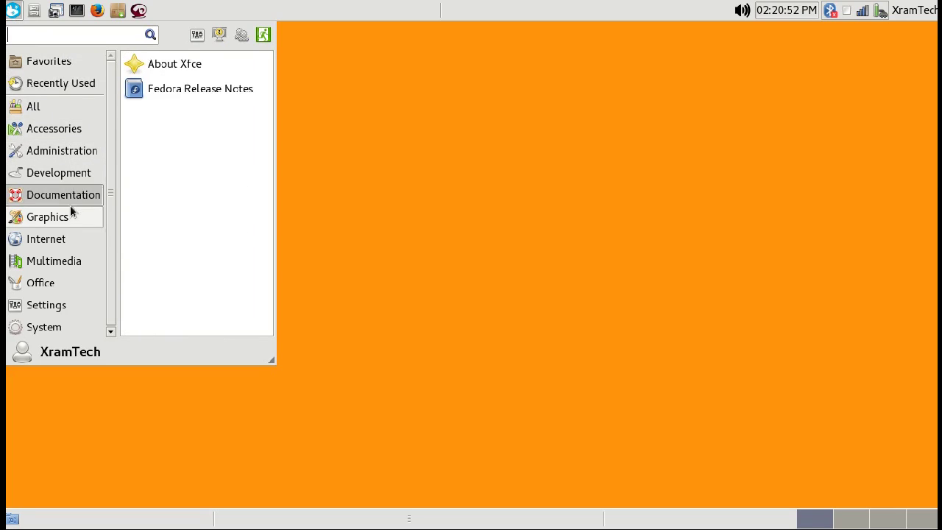
click(71, 216)
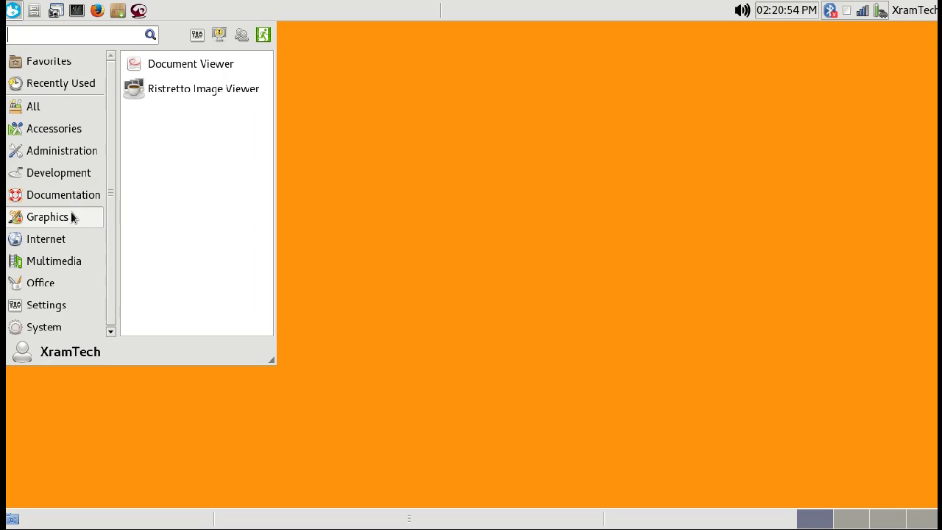
click(73, 239)
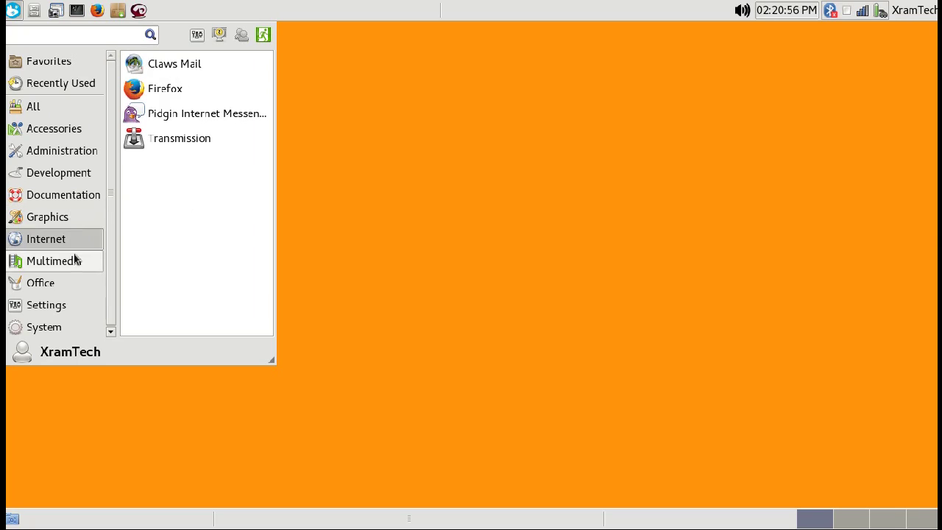
click(77, 261)
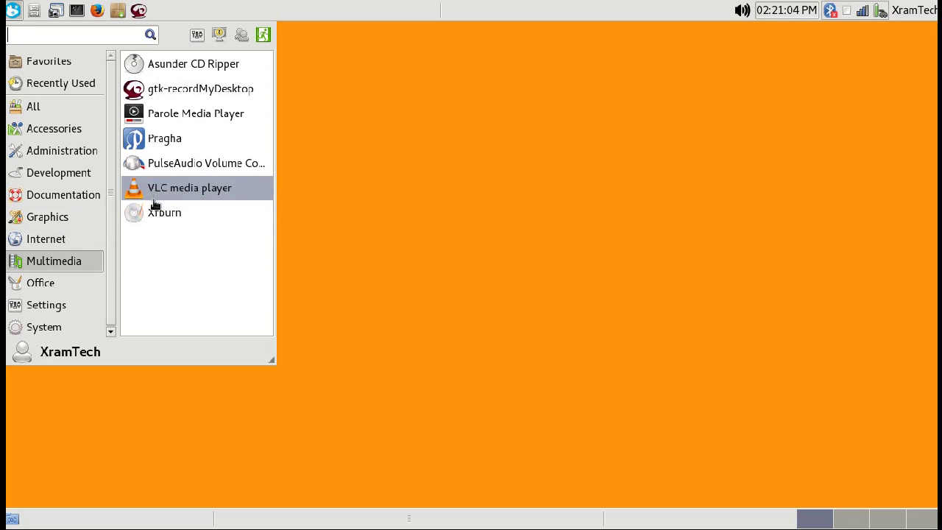
click(66, 282)
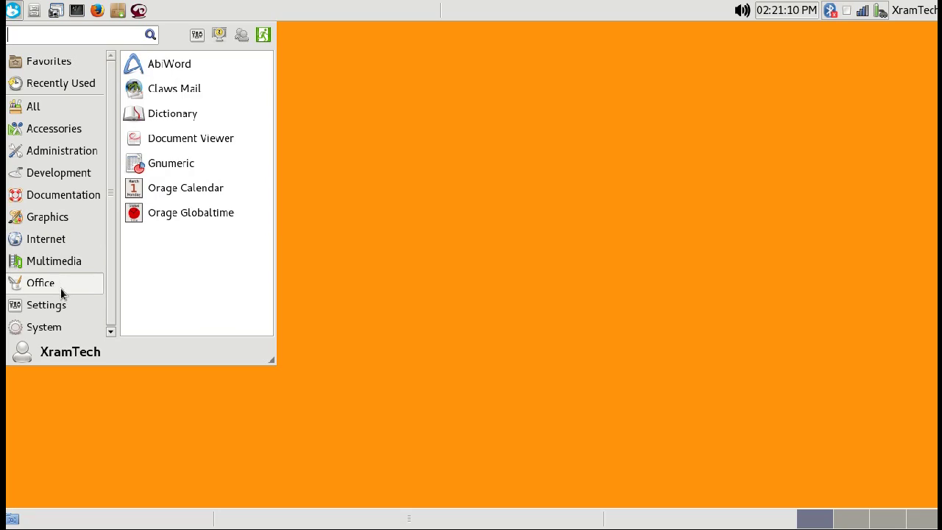
click(64, 301)
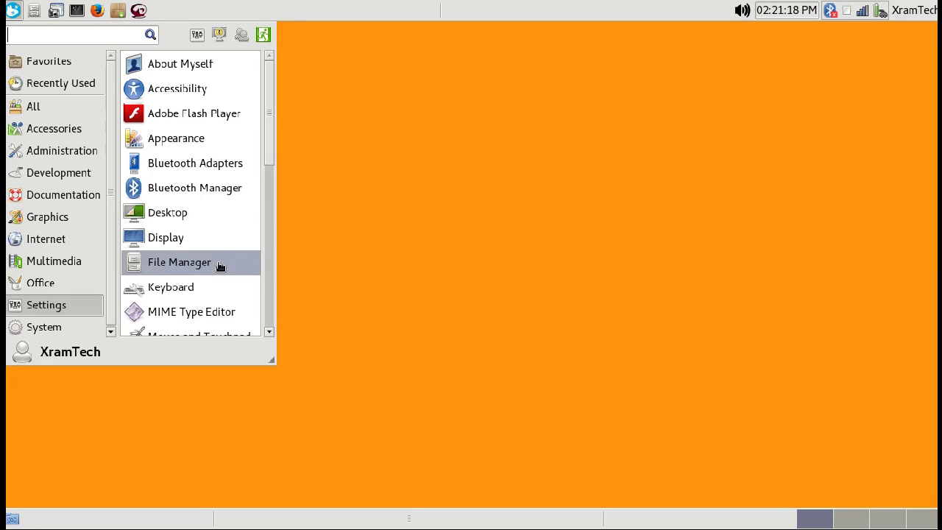
drag(269, 158, 273, 332)
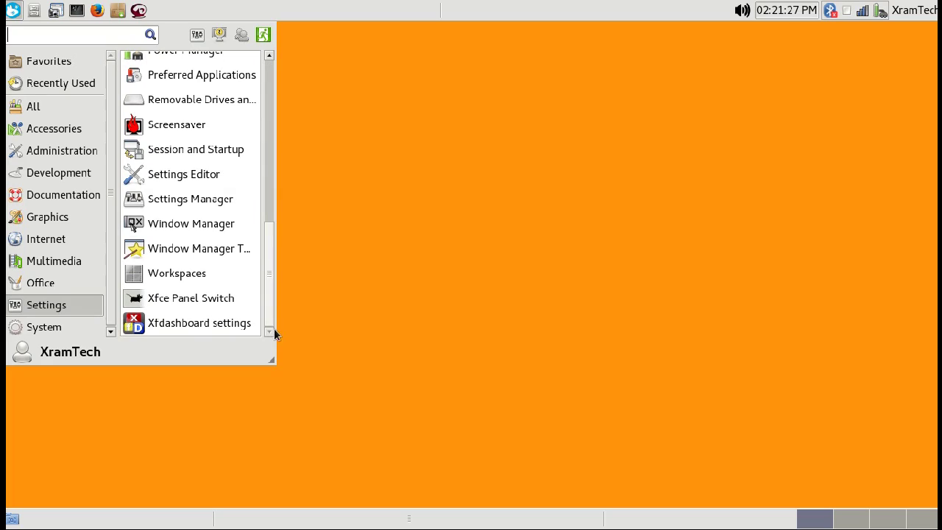
Launch Fedy from the System applications and look through the software it offers to install.
click(46, 330)
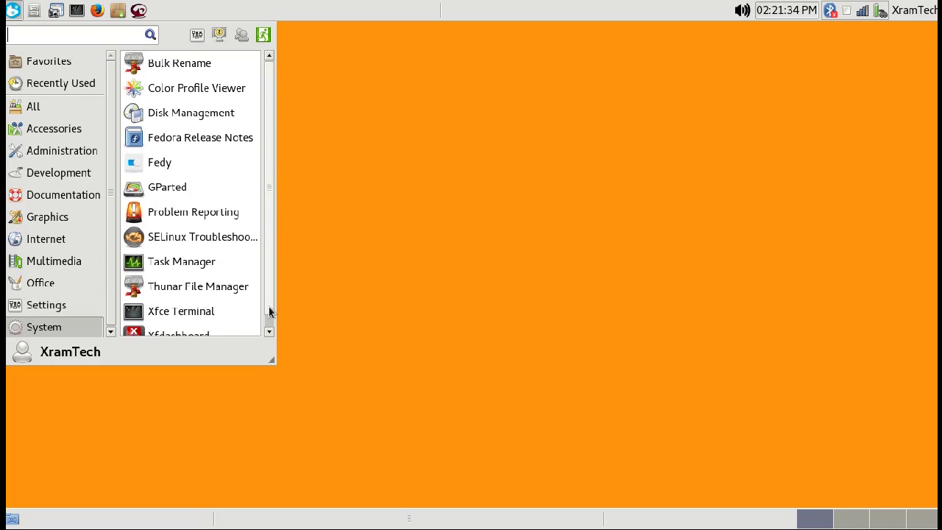
drag(270, 312, 270, 338)
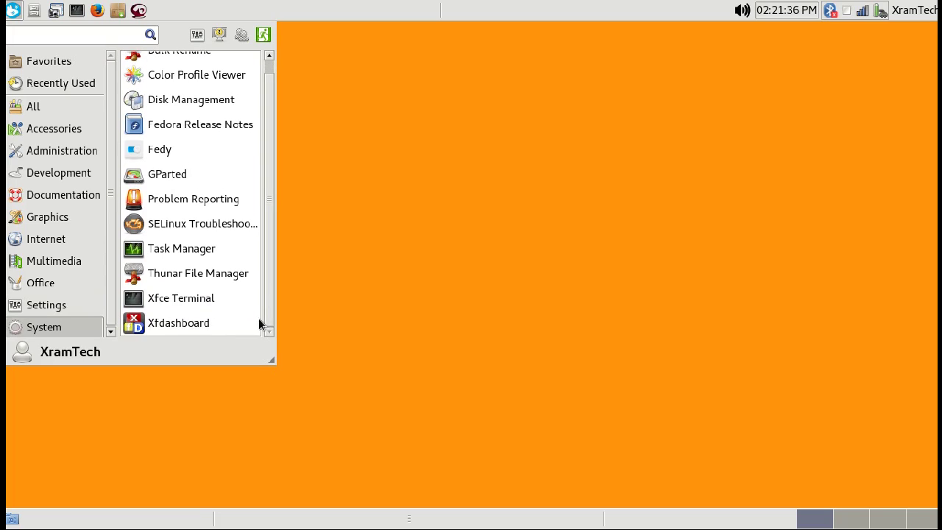
click(133, 153)
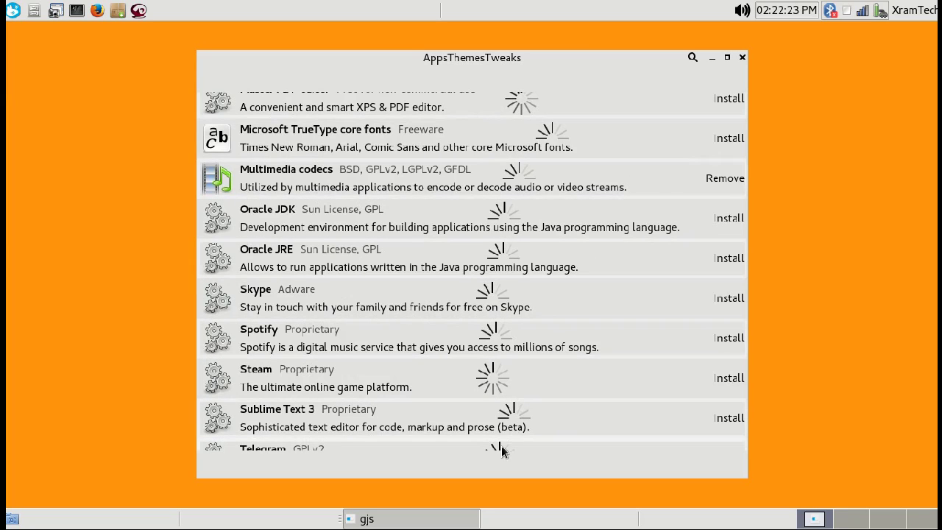
scroll(502, 451, down, 4)
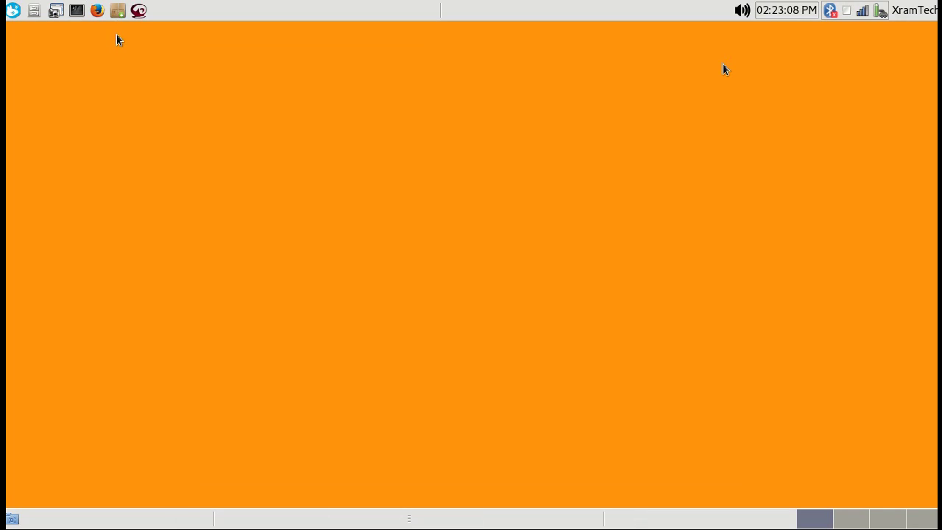
Open Yum Extender to review the available package updates, and close it.
click(118, 12)
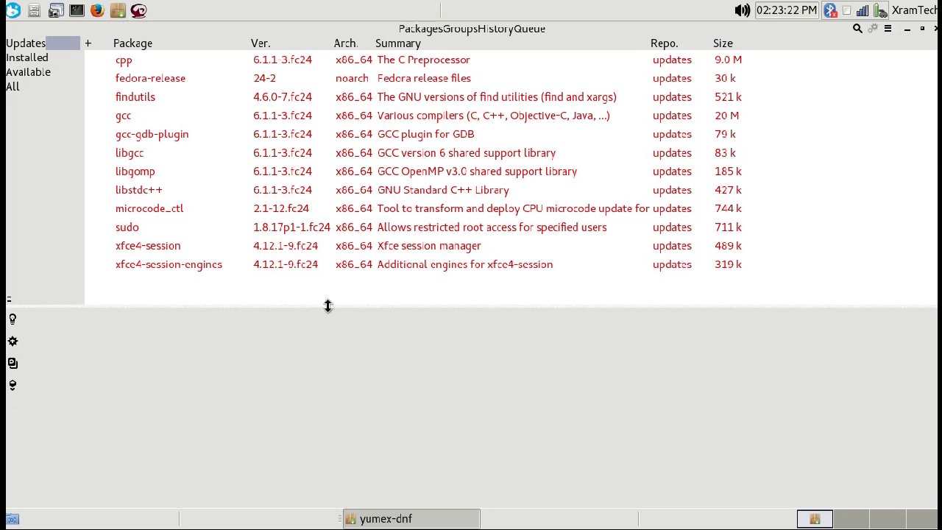
click(933, 29)
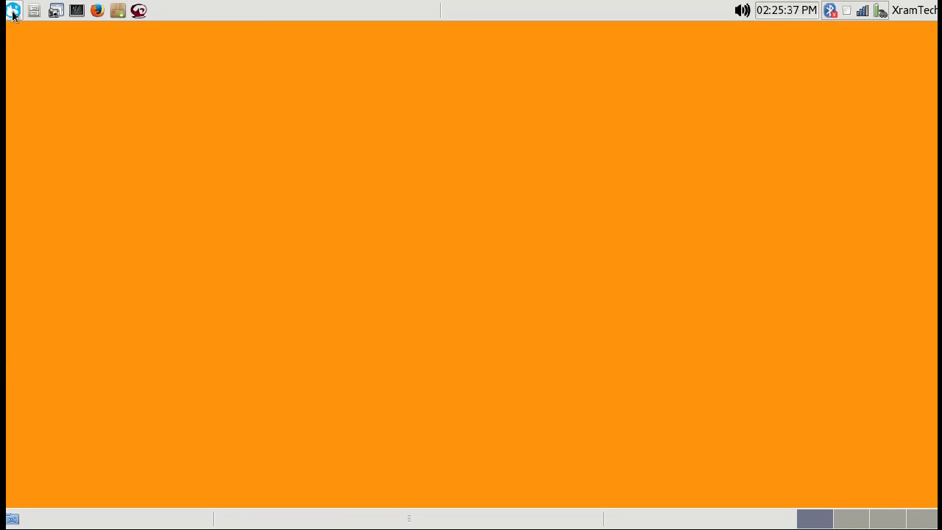
Launch Firefox from the Internet applications.
click(12, 12)
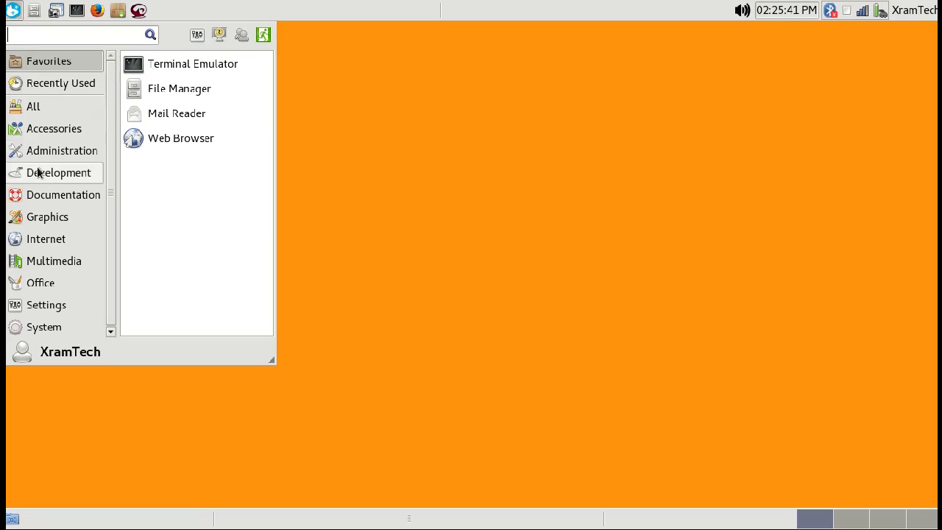
mouse_move(52, 219)
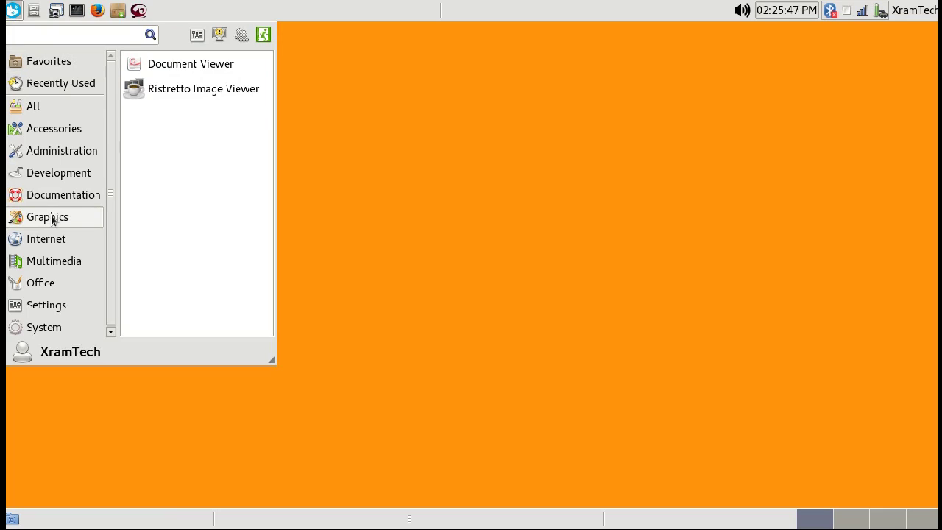
mouse_move(57, 238)
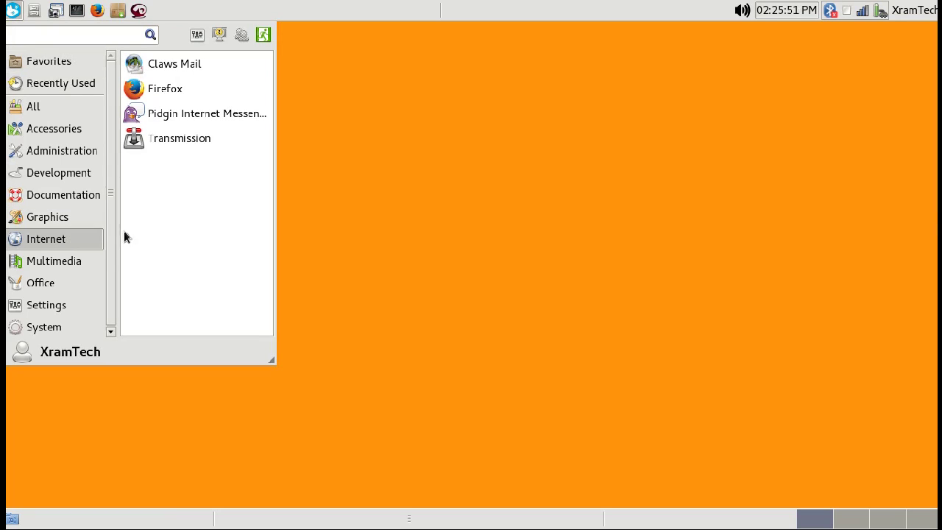
click(156, 89)
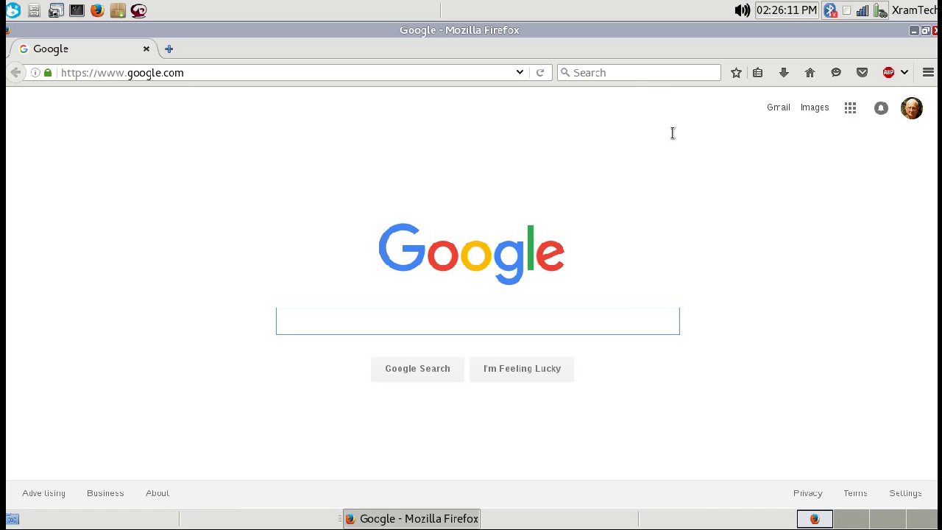
Open Google News from the Google apps to view the top stories, and close the browser.
click(849, 112)
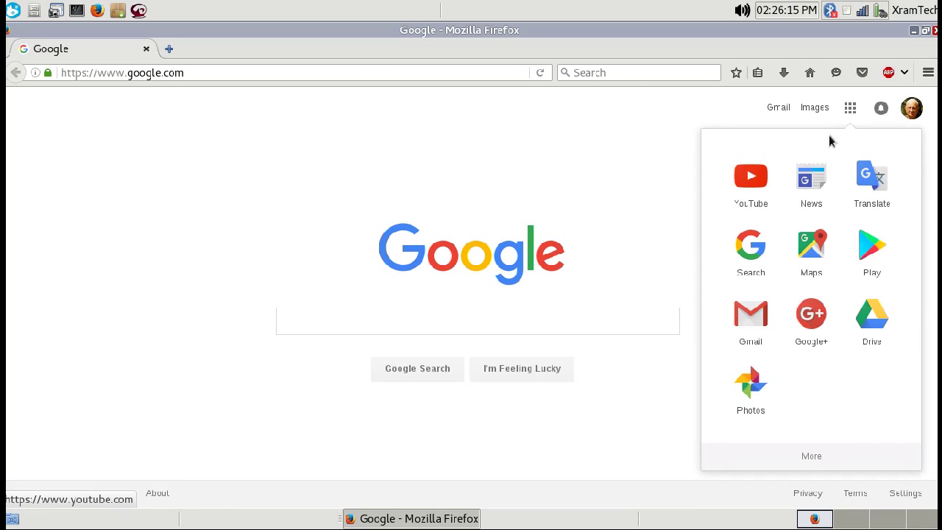
click(809, 181)
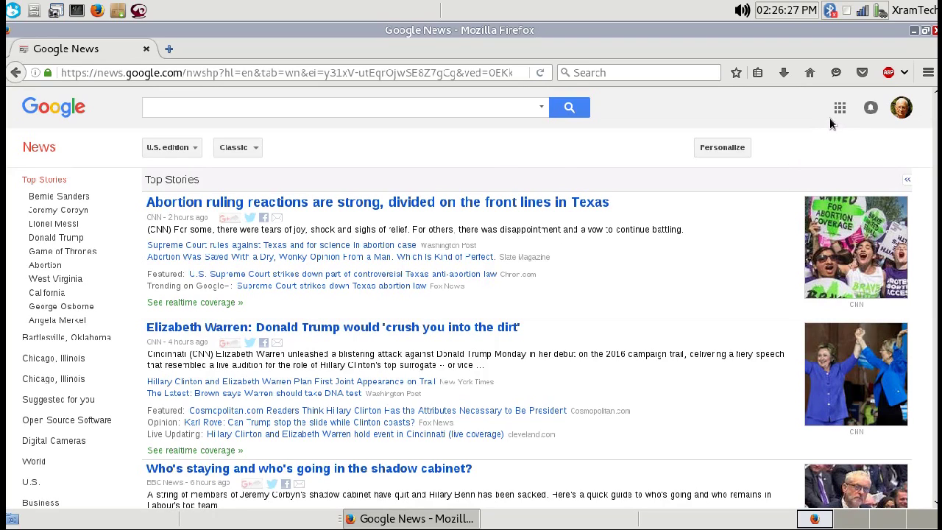
click(935, 30)
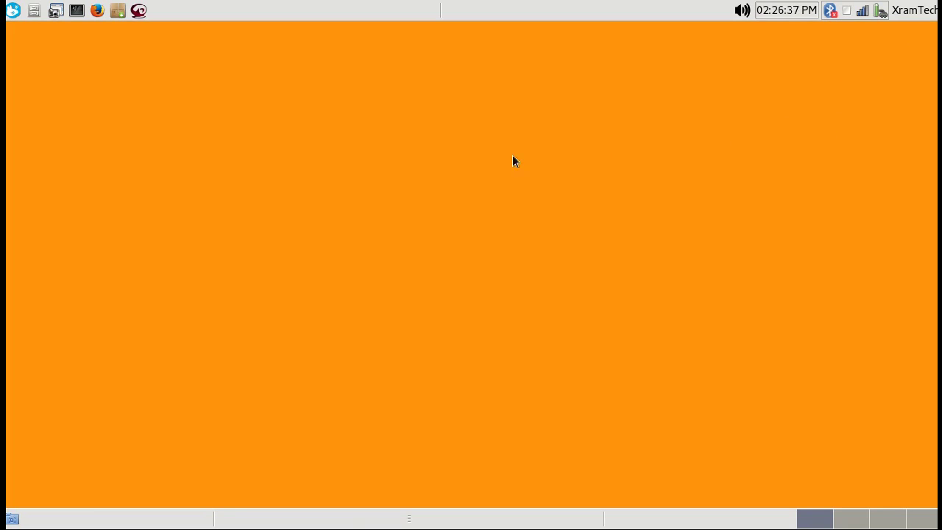
Launch AbiWord from the Office applications to view its blank document maximized, and close it.
click(13, 12)
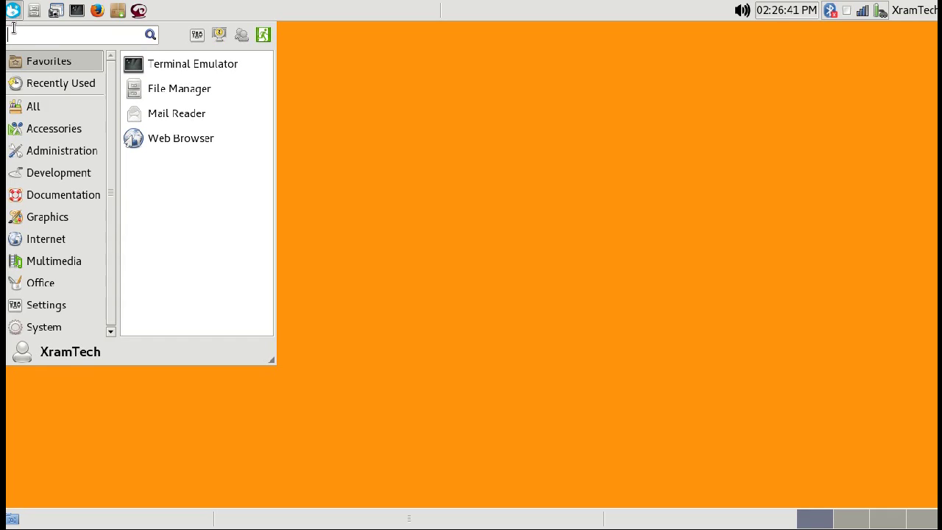
click(33, 107)
click(46, 171)
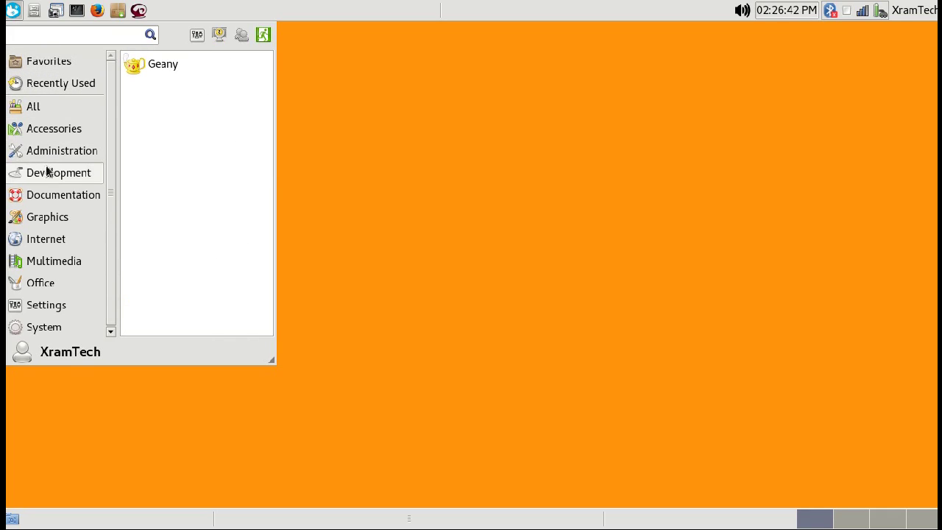
click(60, 216)
click(57, 238)
click(57, 283)
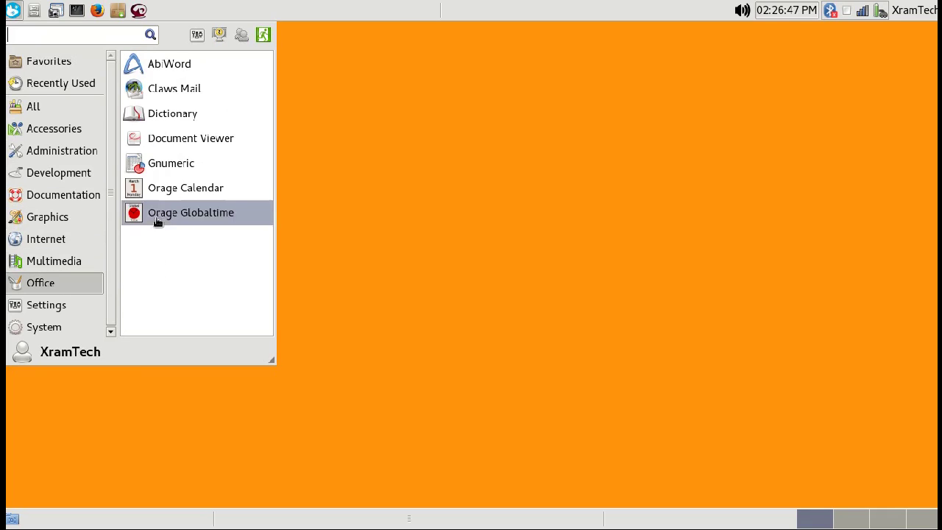
click(175, 70)
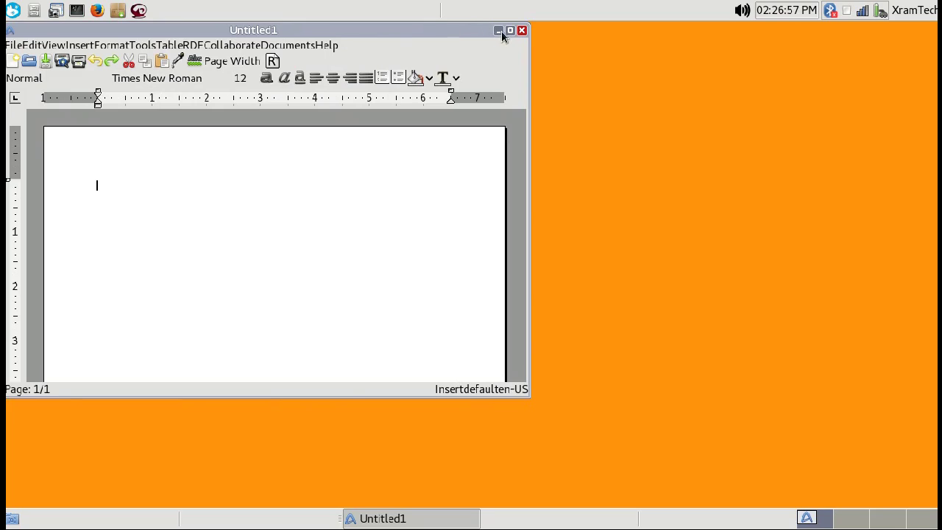
click(509, 31)
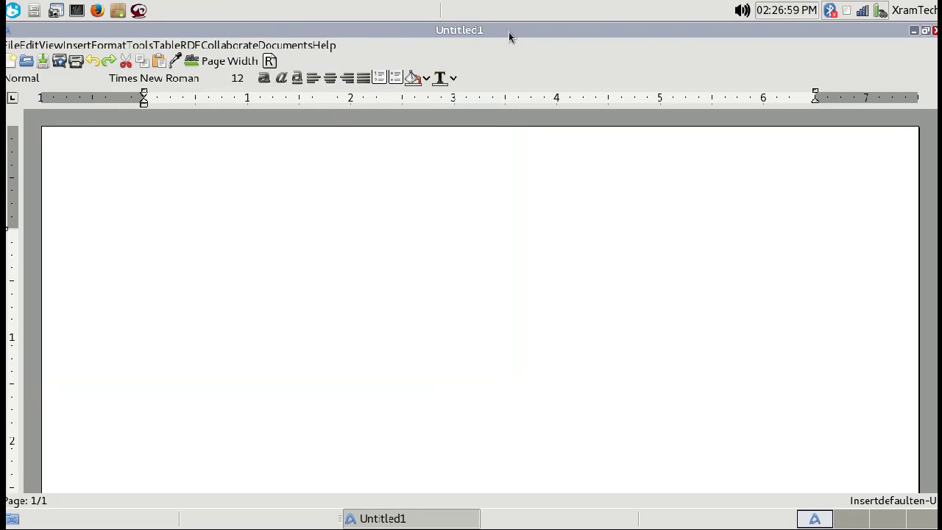
click(935, 31)
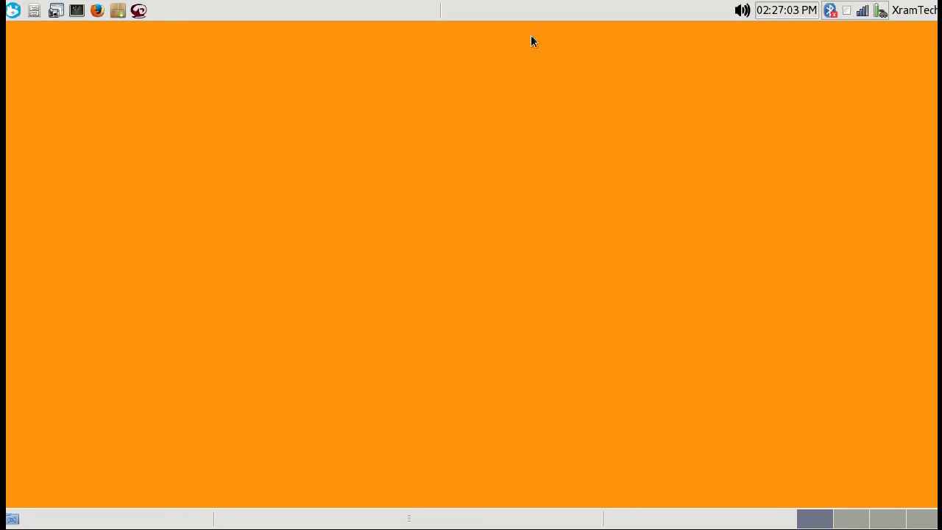
Launch Gnumeric from the Office applications to view its empty spreadsheet maximized, and close it.
click(12, 12)
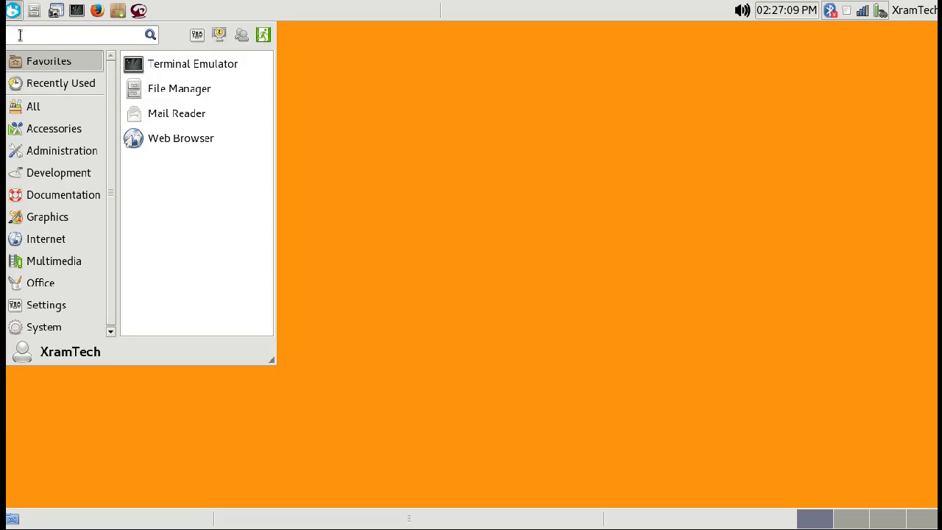
mouse_move(51, 286)
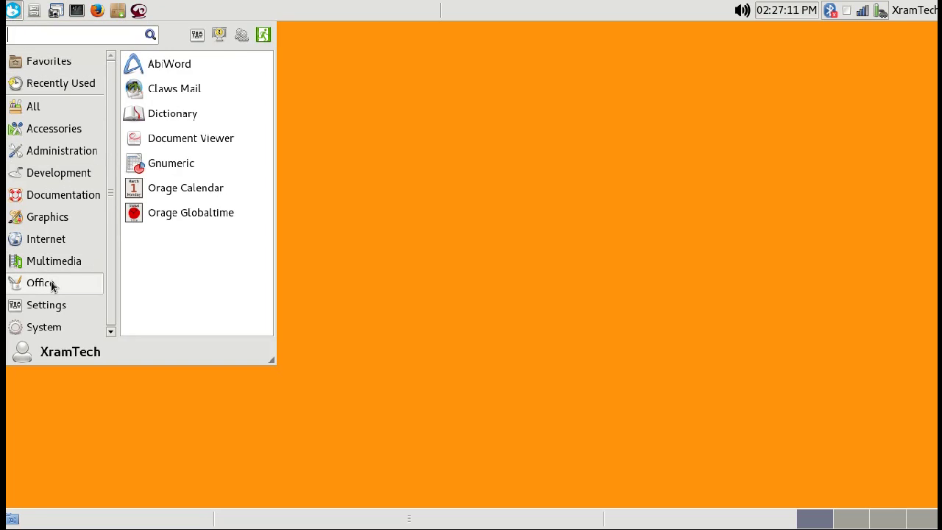
click(149, 169)
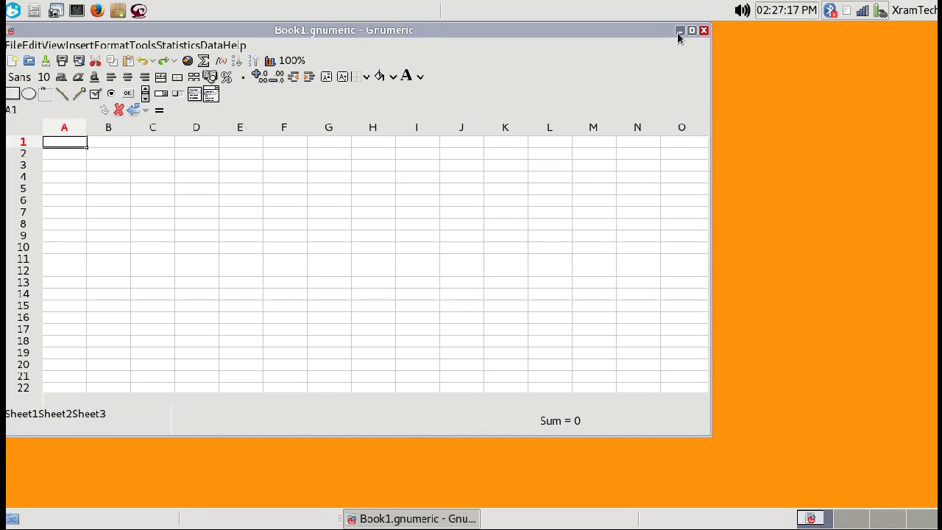
click(692, 30)
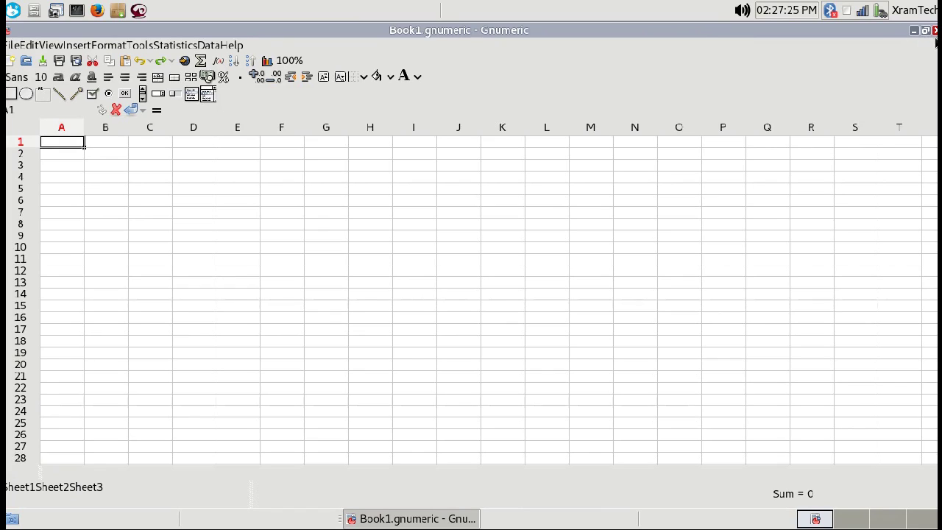
click(935, 30)
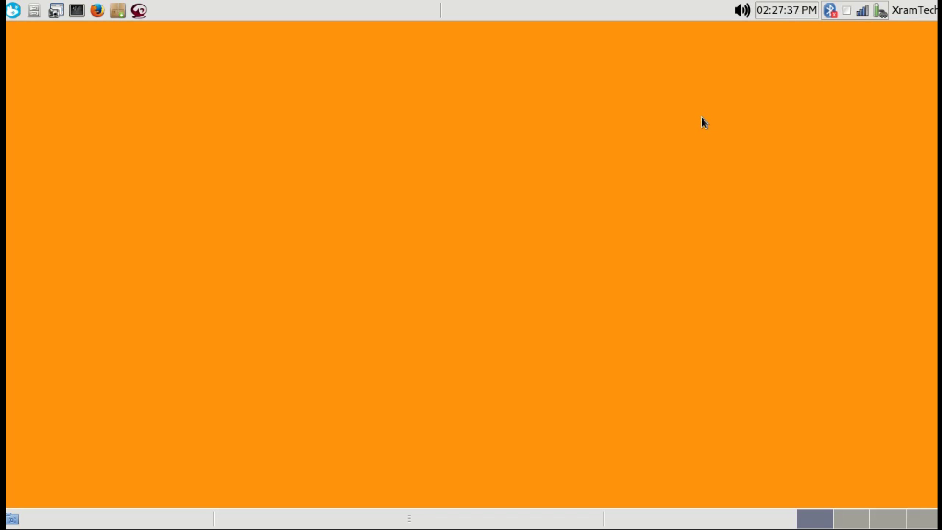
Launch Yum Extender (DNF) from the Administration applications.
click(11, 13)
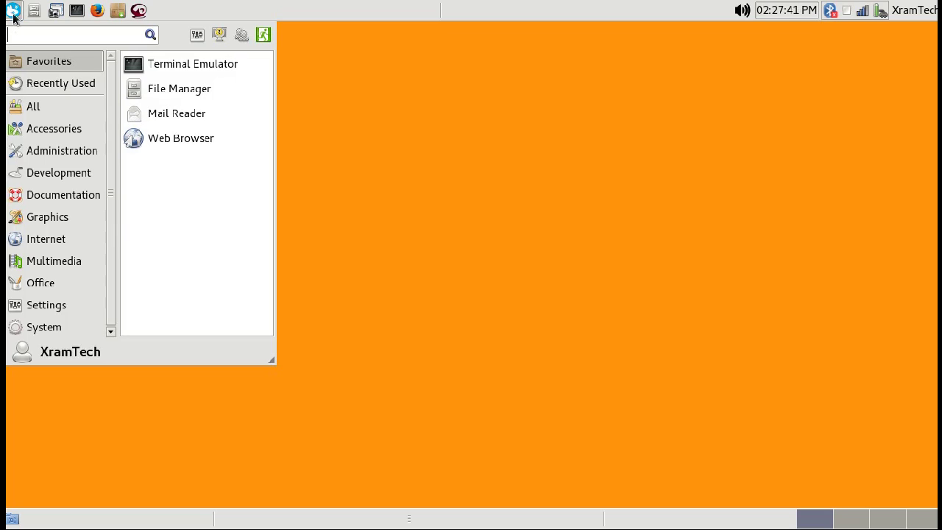
click(88, 153)
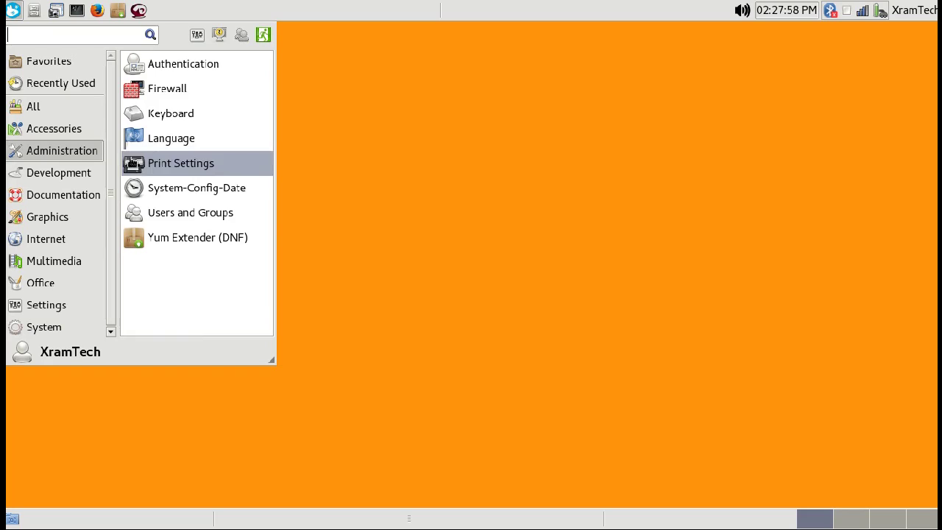
click(135, 237)
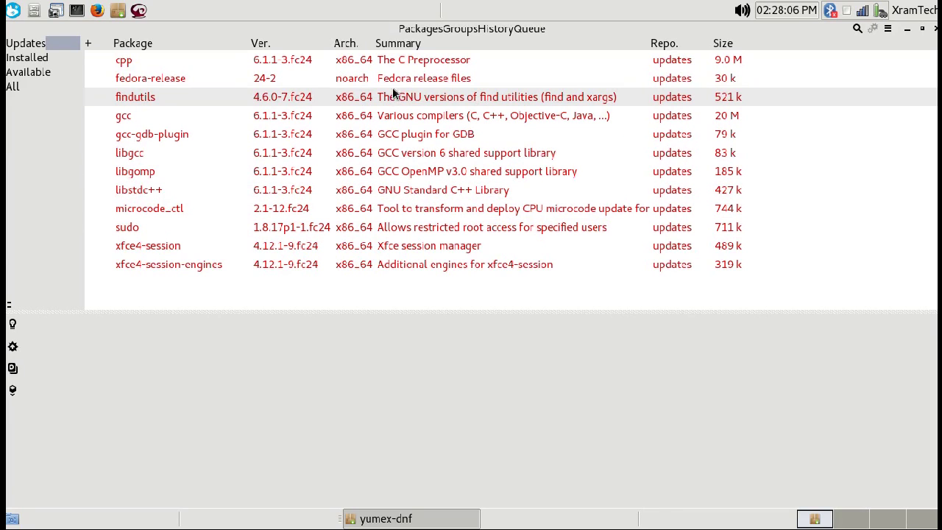
Search the packages for LibreOffice, and close the package manager.
click(857, 29)
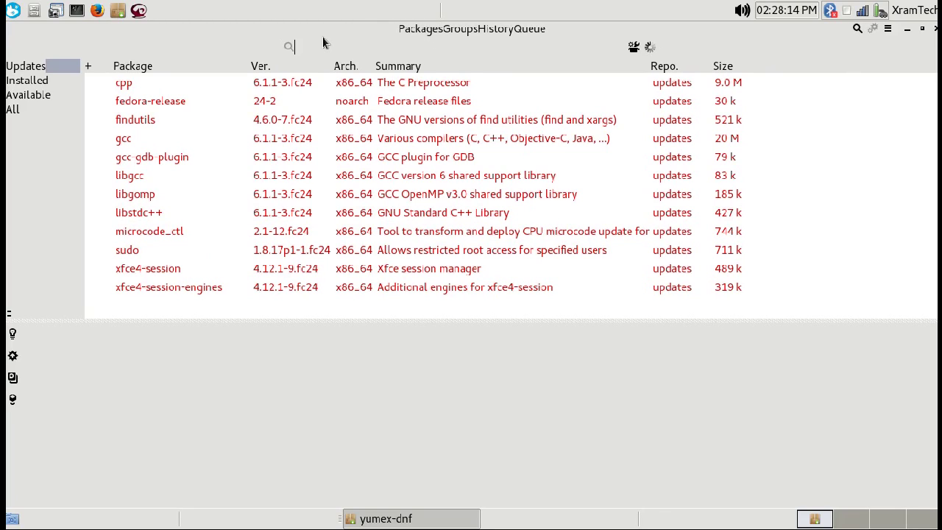
text(Libre)
text(Office)
key(Return)
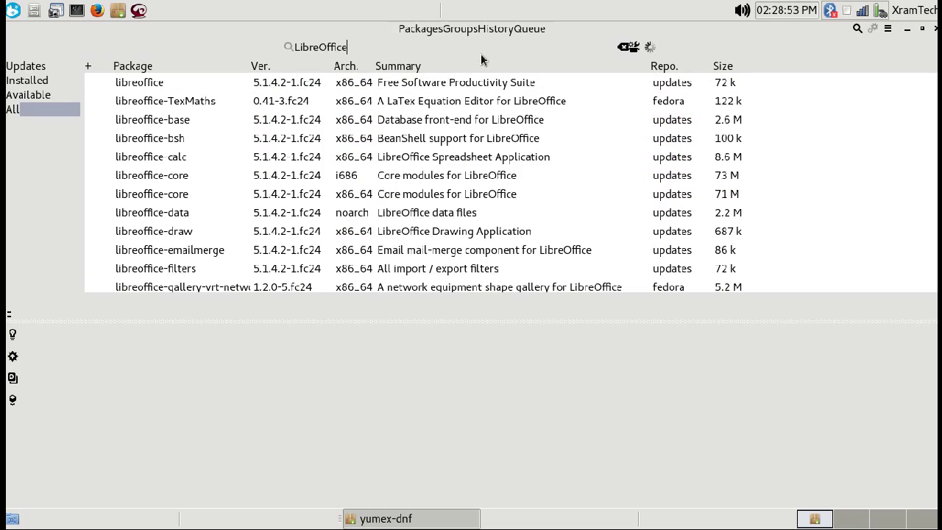
click(935, 31)
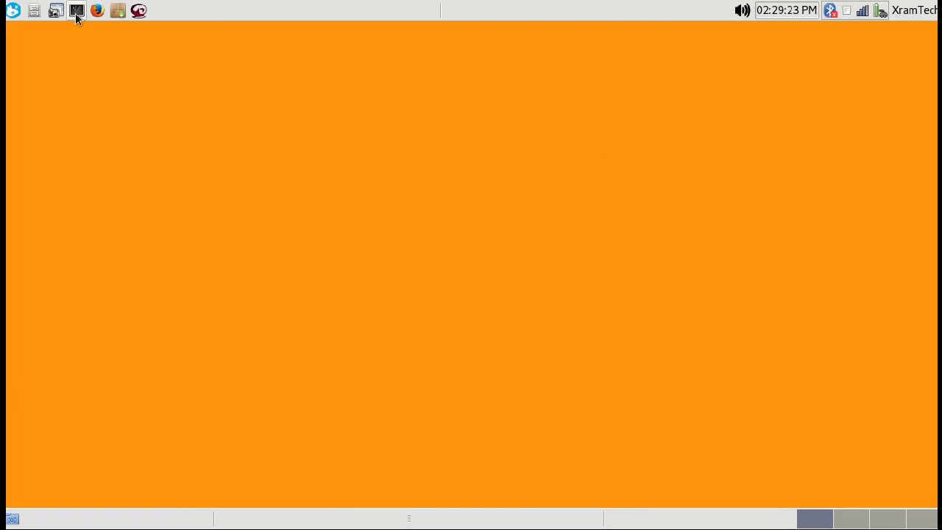
Run top in a terminal to view the running processes and memory usage, and close the terminal.
click(78, 15)
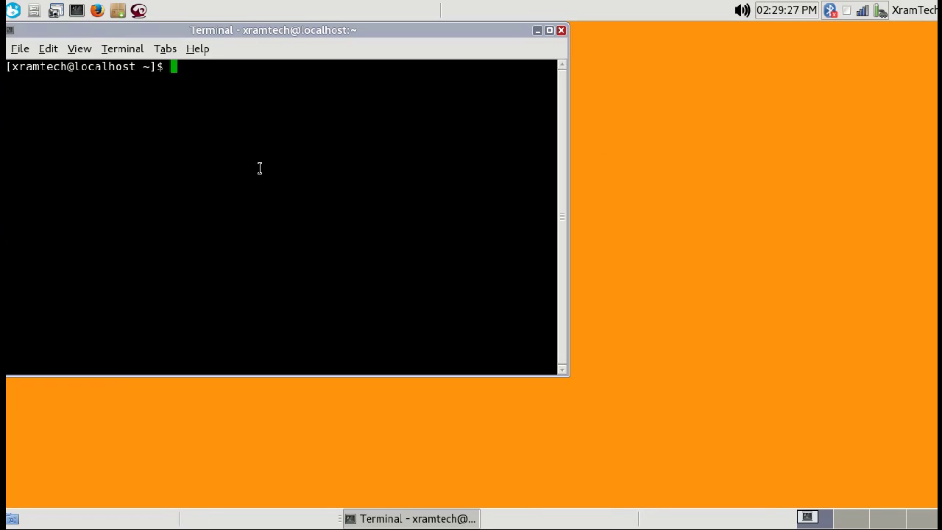
text(top)
key(Return)
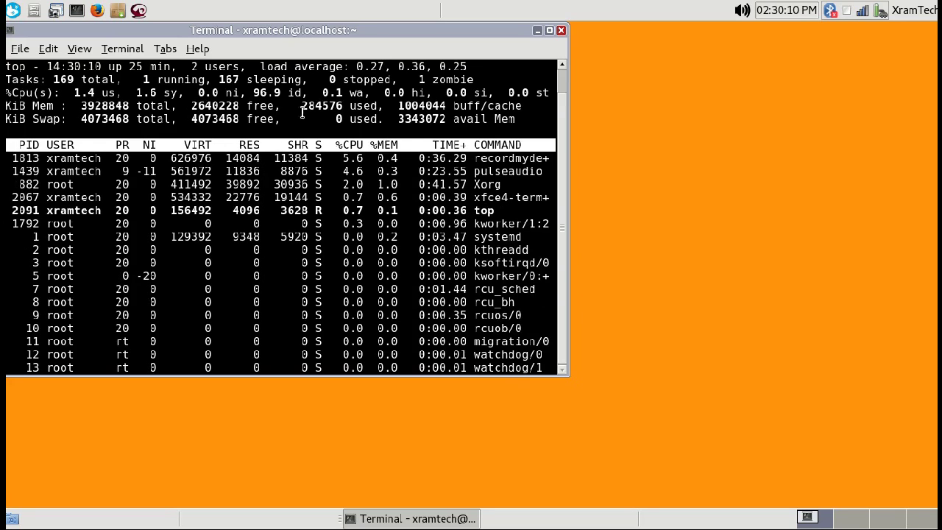
click(562, 31)
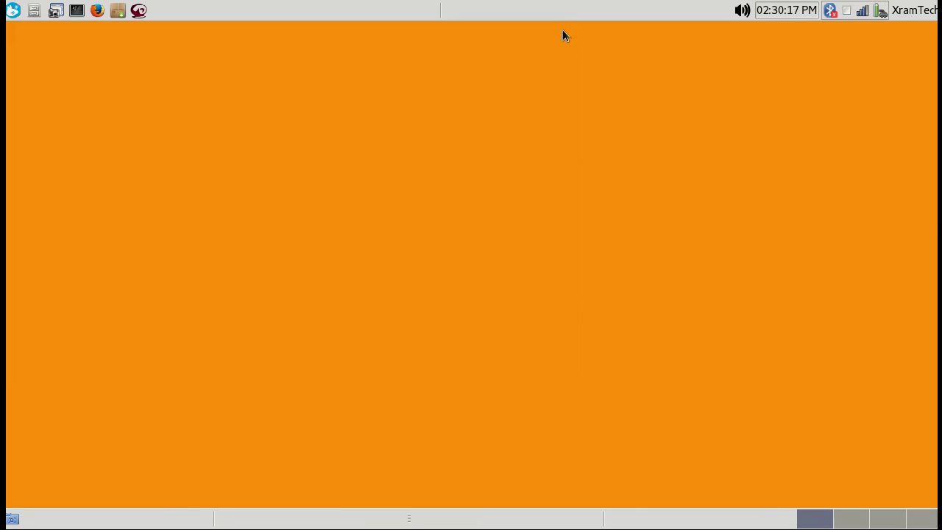